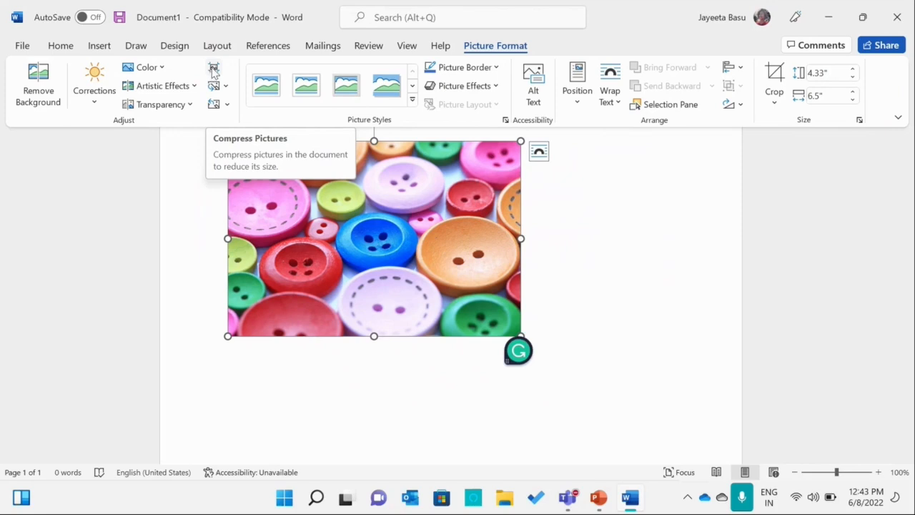
Compress only the selected buttons picture to E-mail (96 ppi) resolution, deleting its cropped areas.
left_click(213, 71)
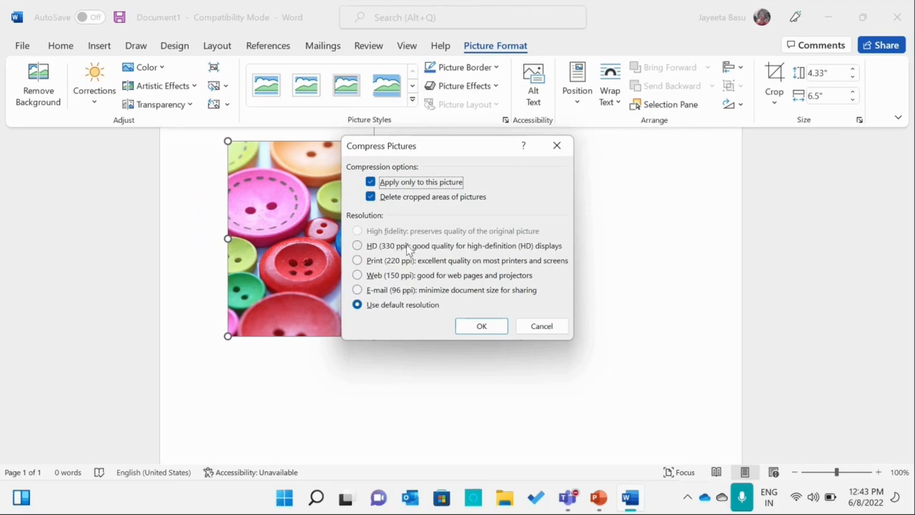
left_click(416, 291)
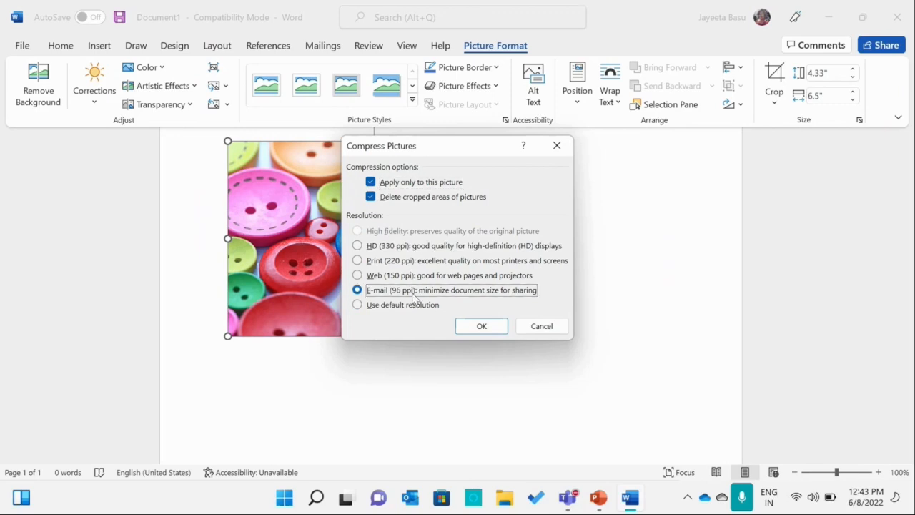
left_click(483, 327)
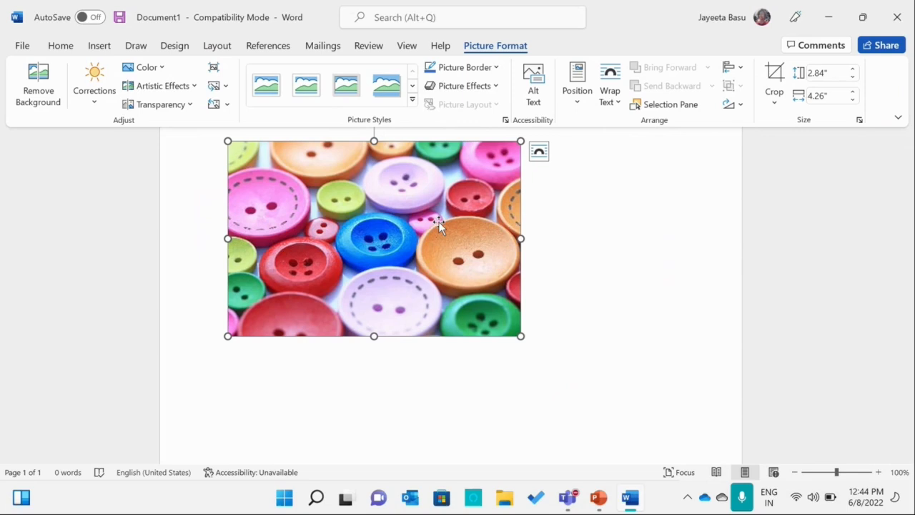
Switch to PowerPoint, present the Compressing Pictures and Icons and 3D Models slides, and end the slide show.
left_click(604, 501)
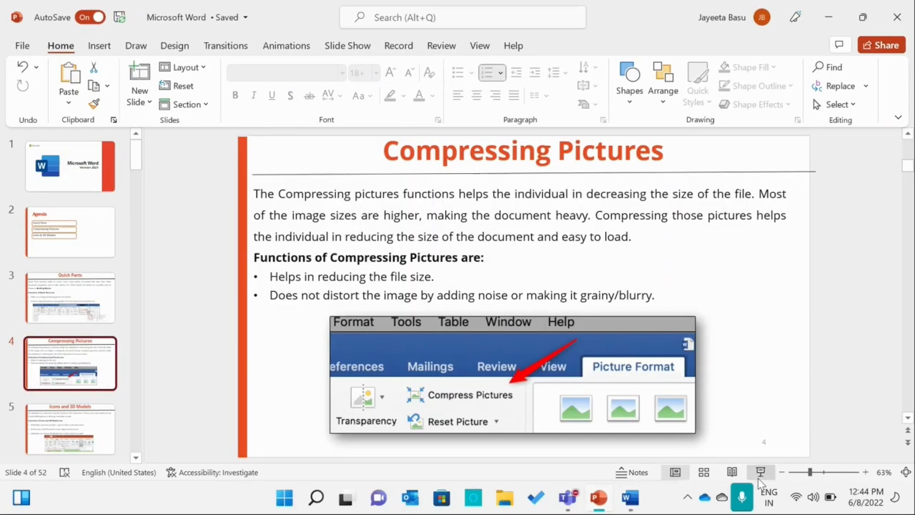
left_click(761, 474)
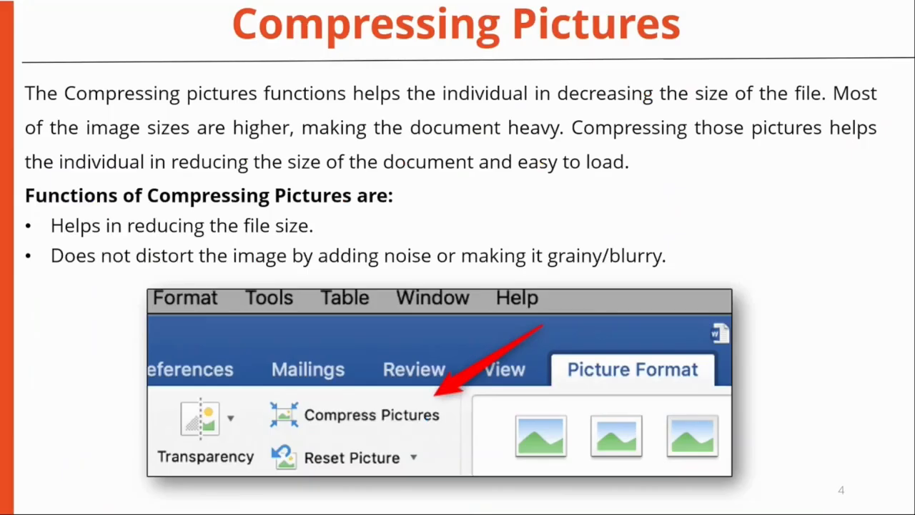
key("Right")
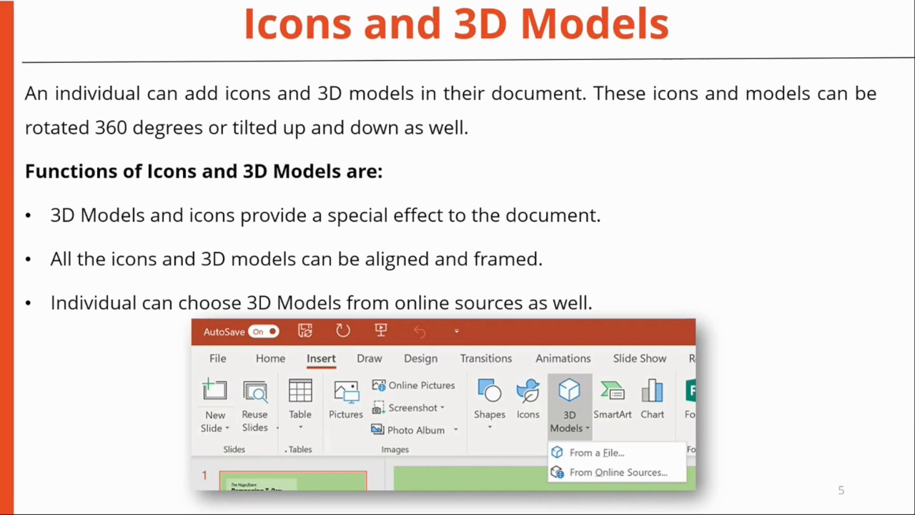
key("Escape")
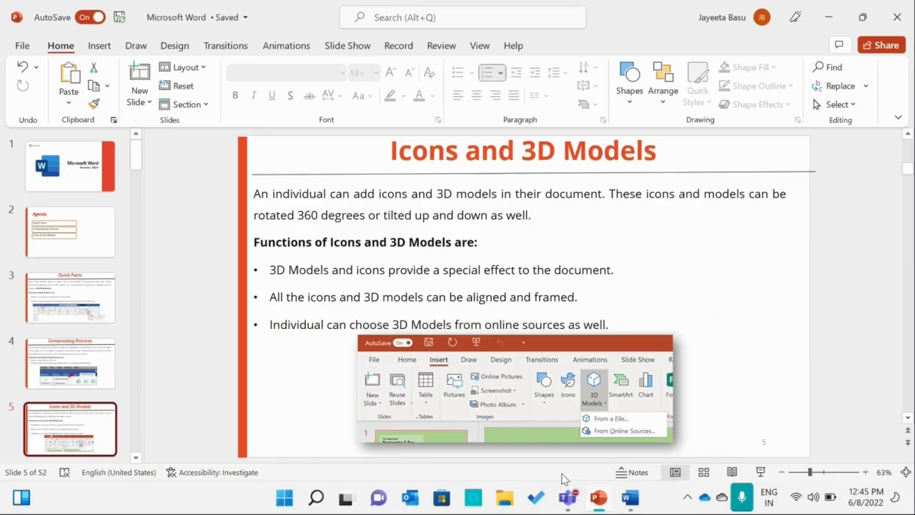
Switch to Word and insert the globe icon showing the Americas on a new line below the buttons picture.
left_click(629, 498)
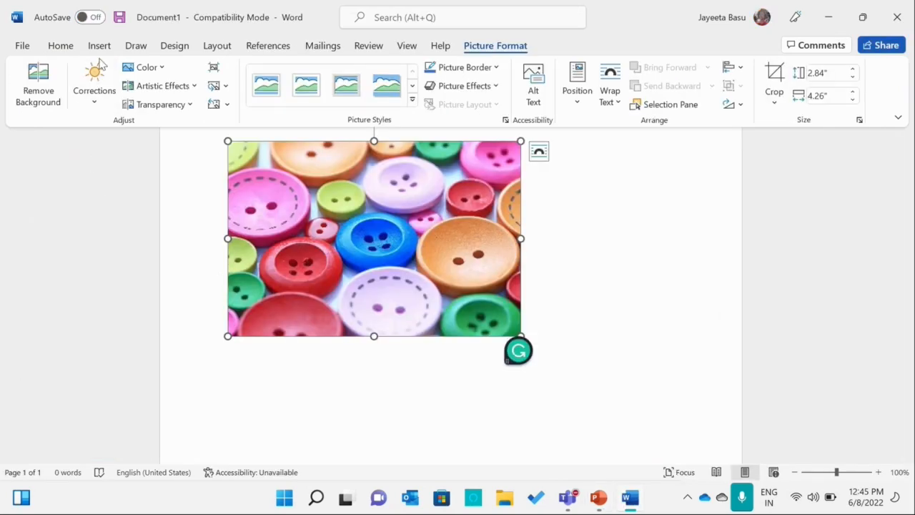
left_click(101, 47)
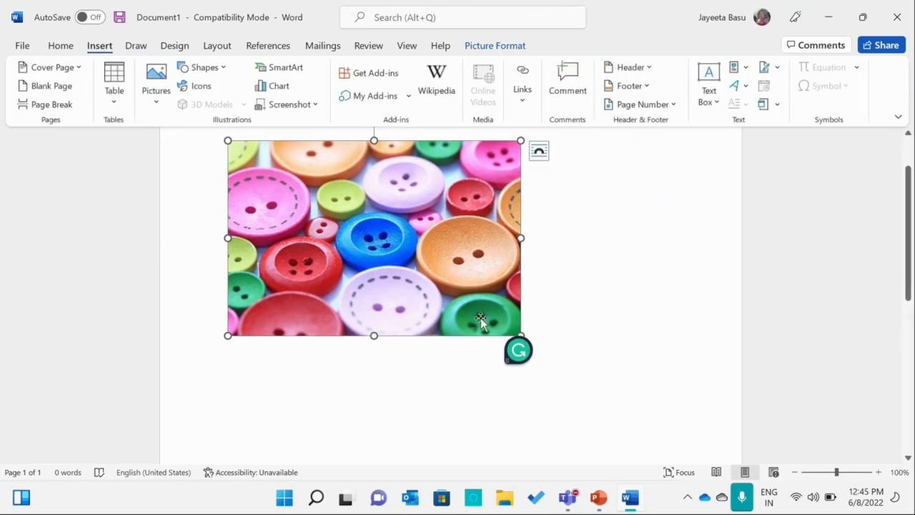
left_click(533, 308)
key("Return")
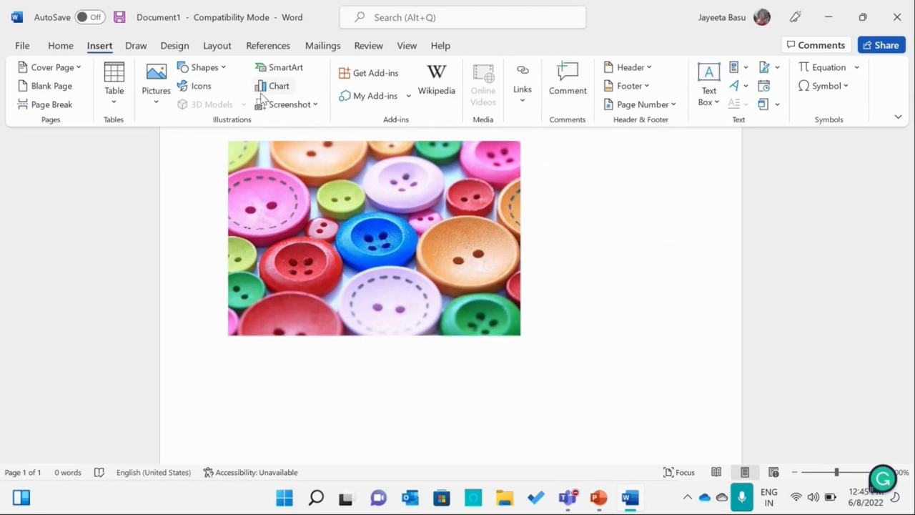
left_click(210, 87)
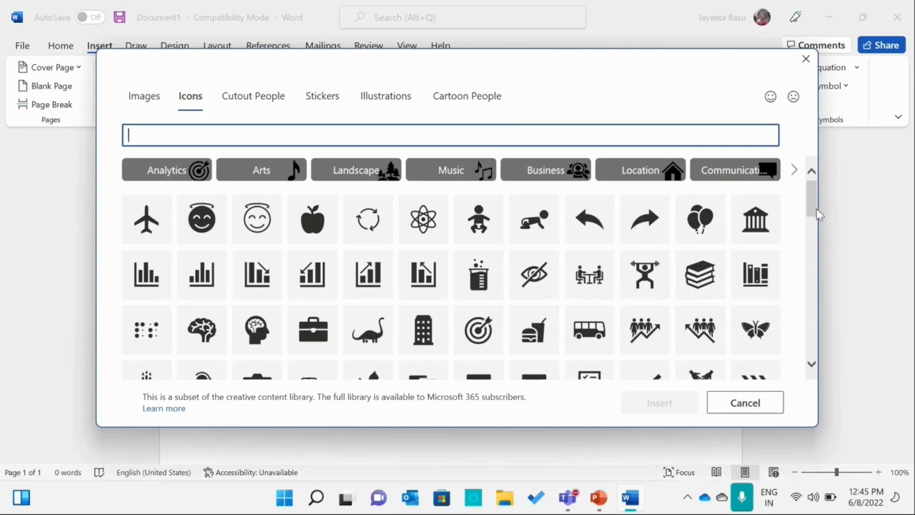
scroll(813, 226, "down", 5)
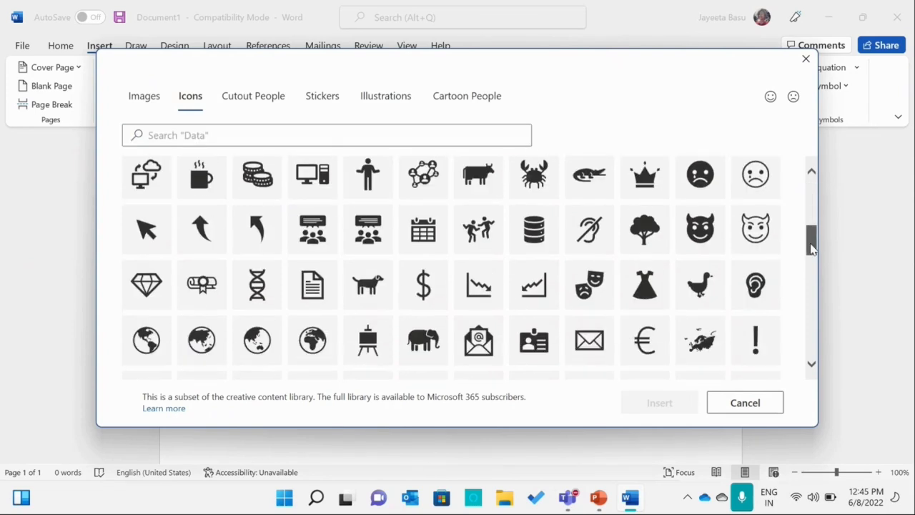
scroll(812, 243, "down", 1)
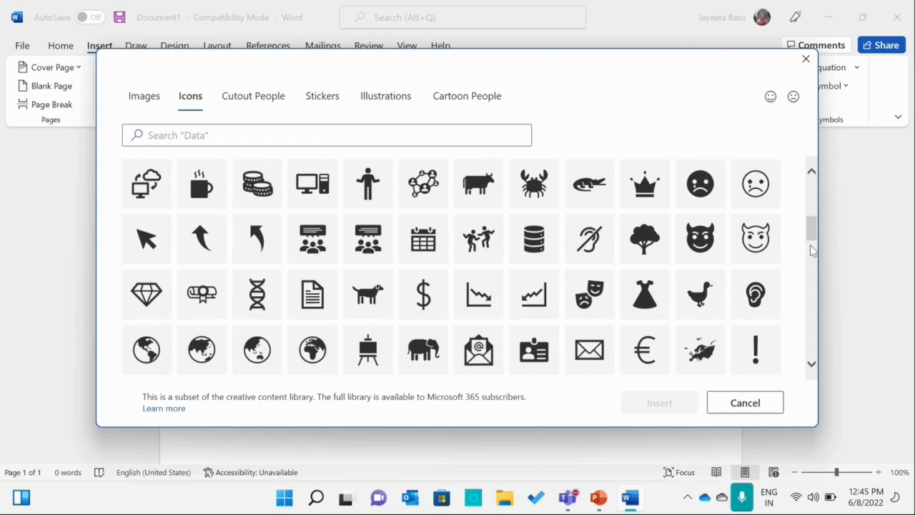
left_click(152, 364)
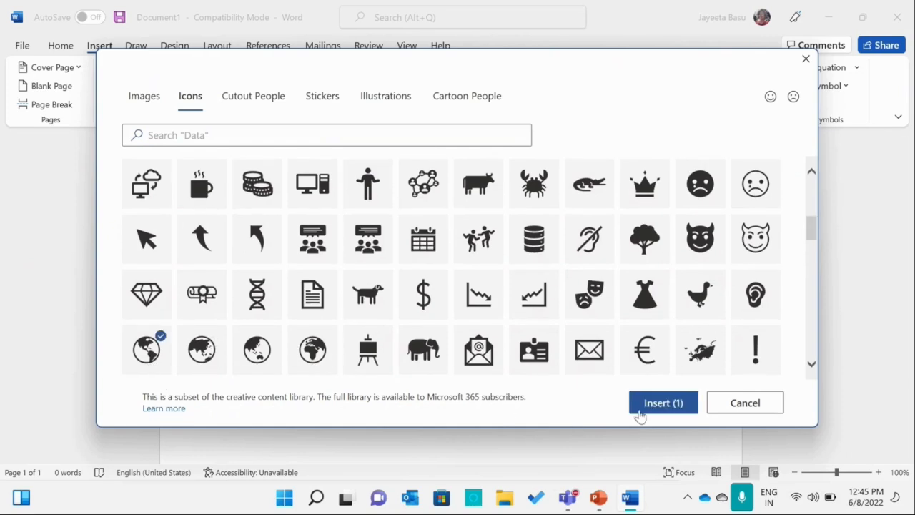
left_click(667, 405)
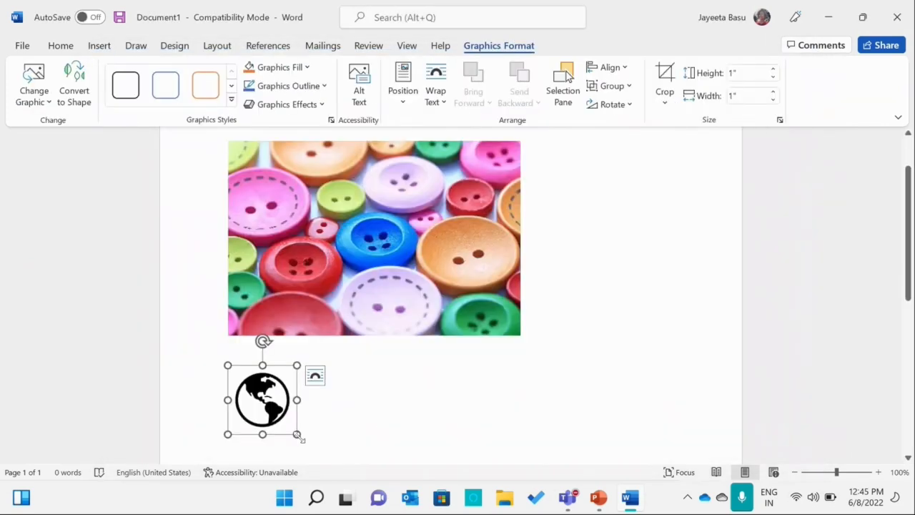
Enlarge the globe icon to about 2.02 by 2.02 inches and apply a coloured outline-only graphics style.
left_click_drag(296, 436, 367, 448)
scroll(801, 240, "down", 3)
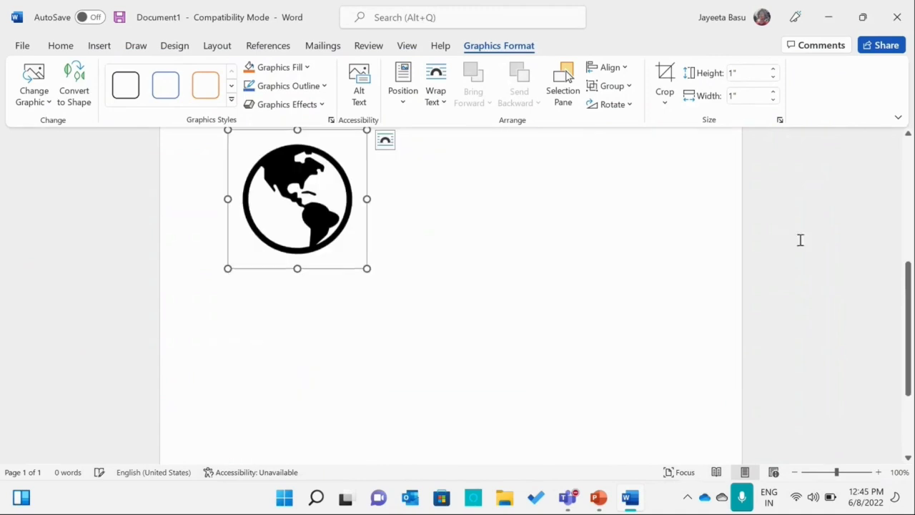
left_click(207, 85)
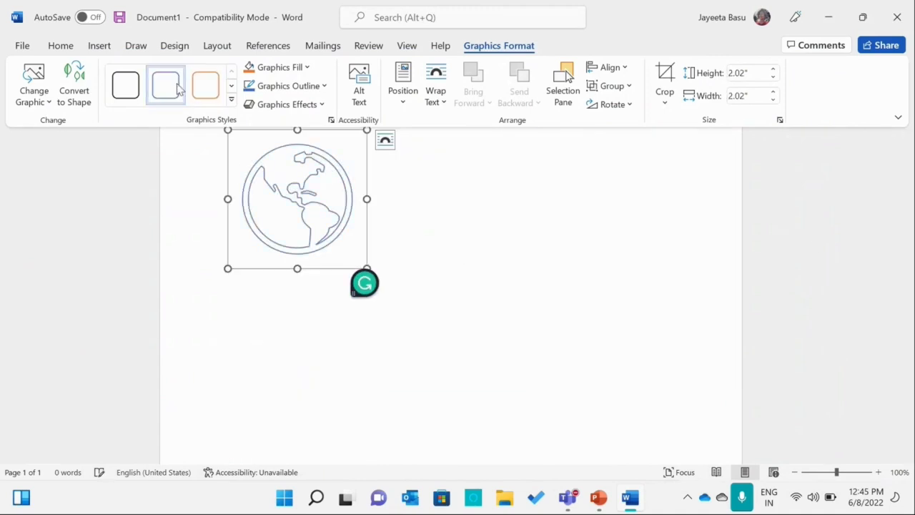
Try the solid green graphics style on the globe icon, and settle on the solid light blue one.
left_click(230, 86)
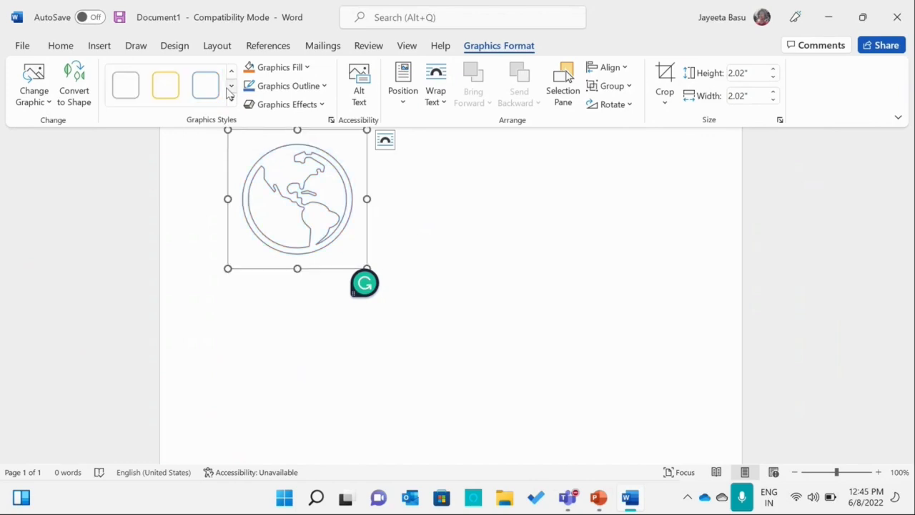
left_click(231, 86)
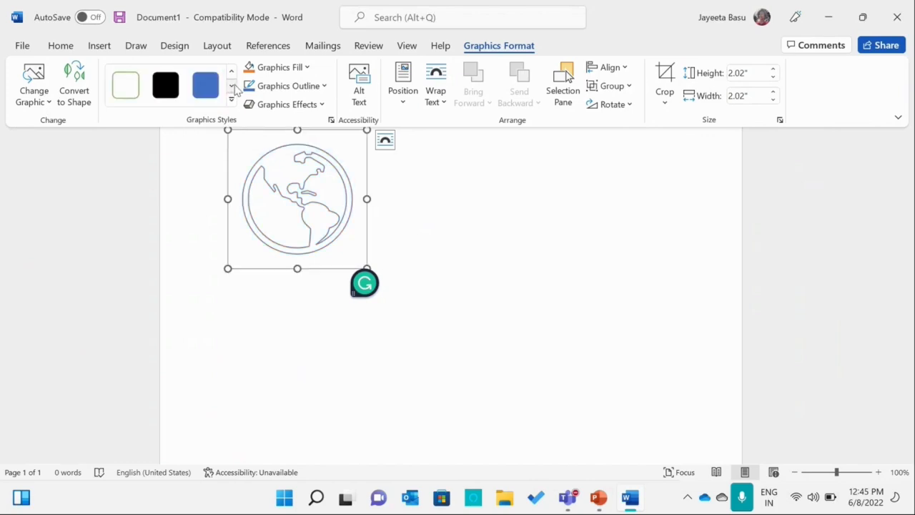
left_click(232, 86)
left_click(232, 86)
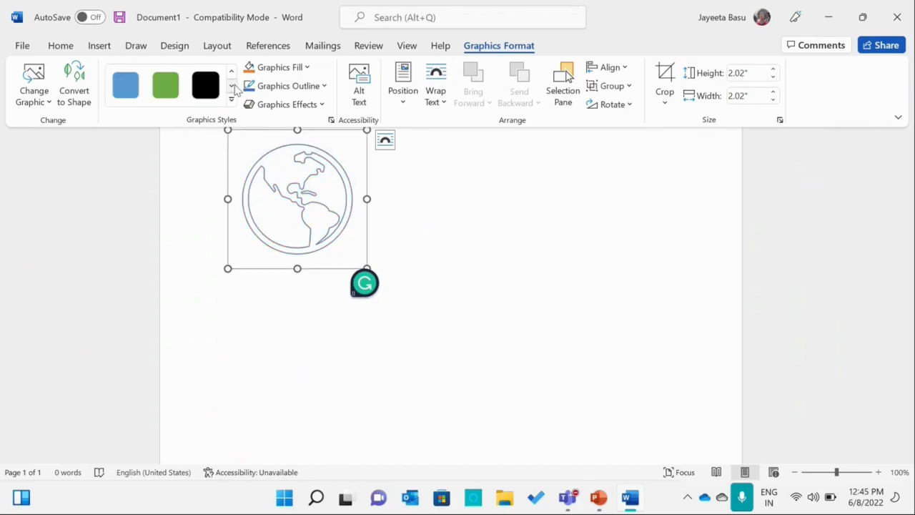
left_click(166, 90)
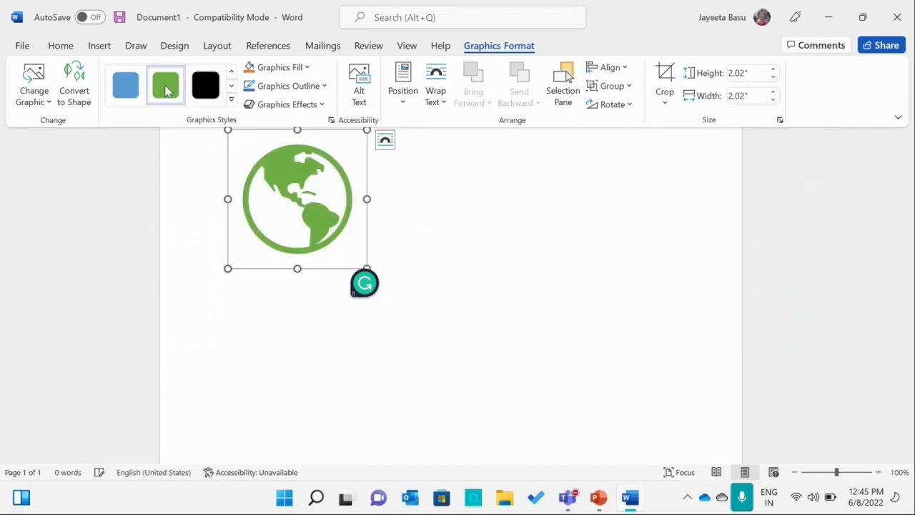
left_click(123, 89)
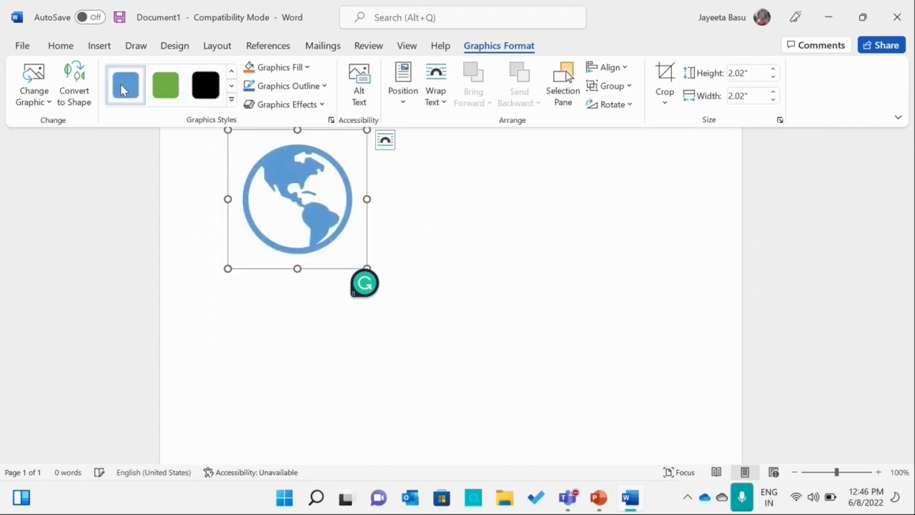
Review the fill, outline weight and graphics effects options for the globe icon, and the illustration types available for insertion.
left_click(305, 68)
left_click(303, 67)
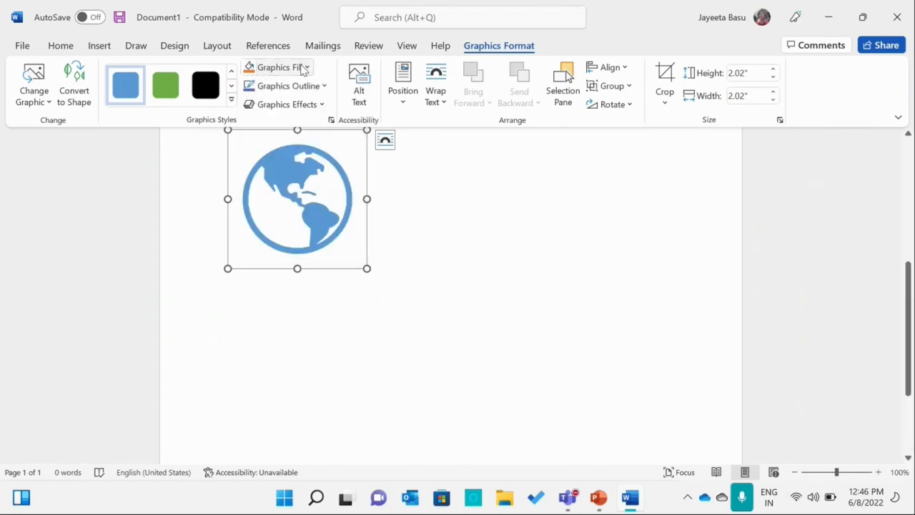
left_click(320, 84)
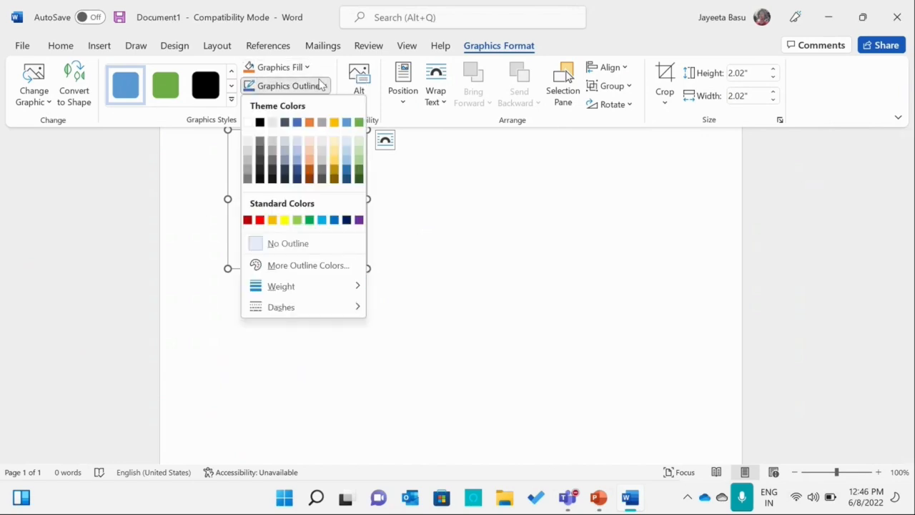
mouse_move(277, 294)
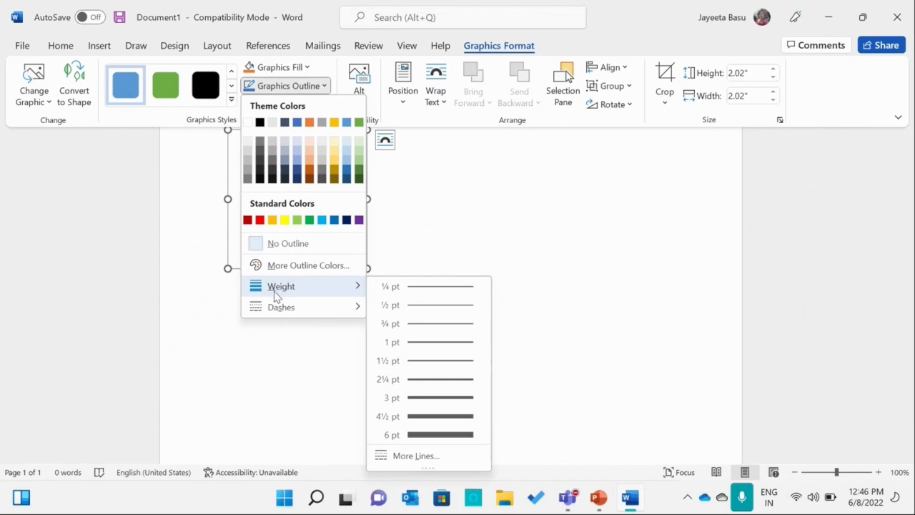
left_click(422, 152)
left_click(312, 107)
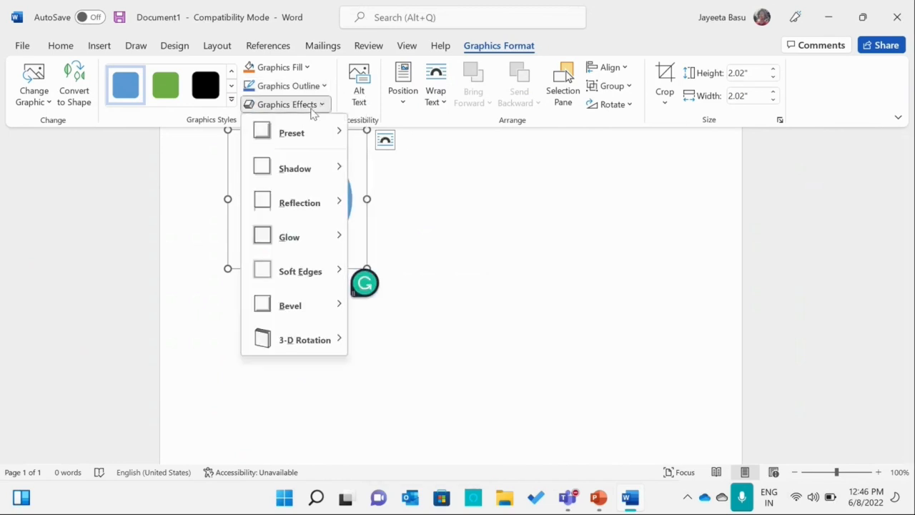
left_click(312, 108)
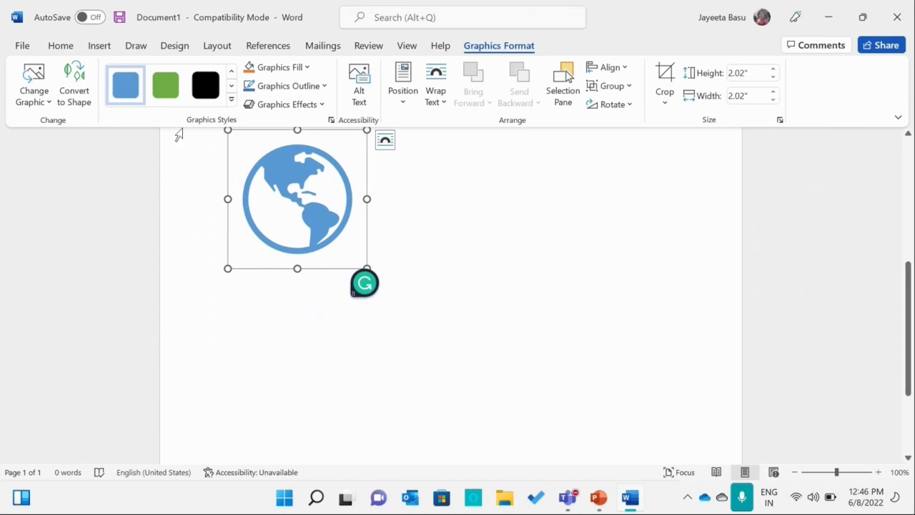
left_click(99, 47)
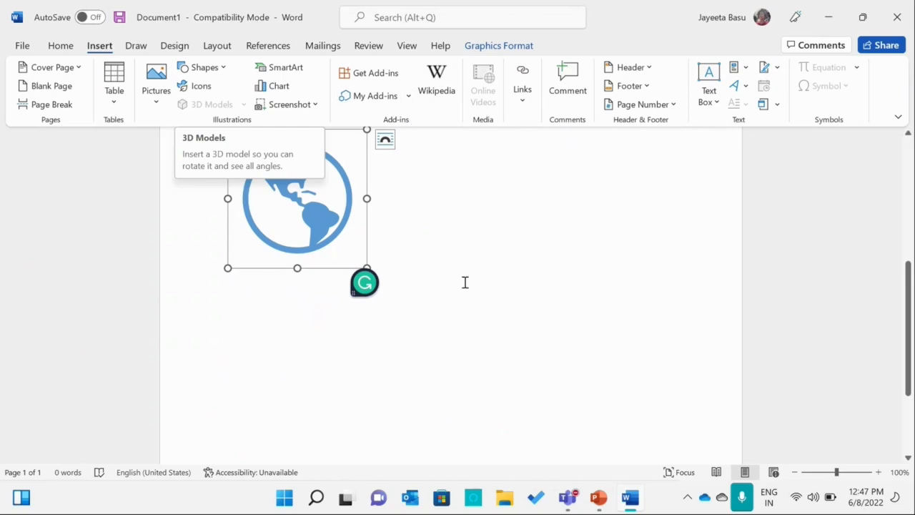
Switch to PowerPoint and present the slides from Icons and 3D Models through to the Reference slide.
left_click(598, 504)
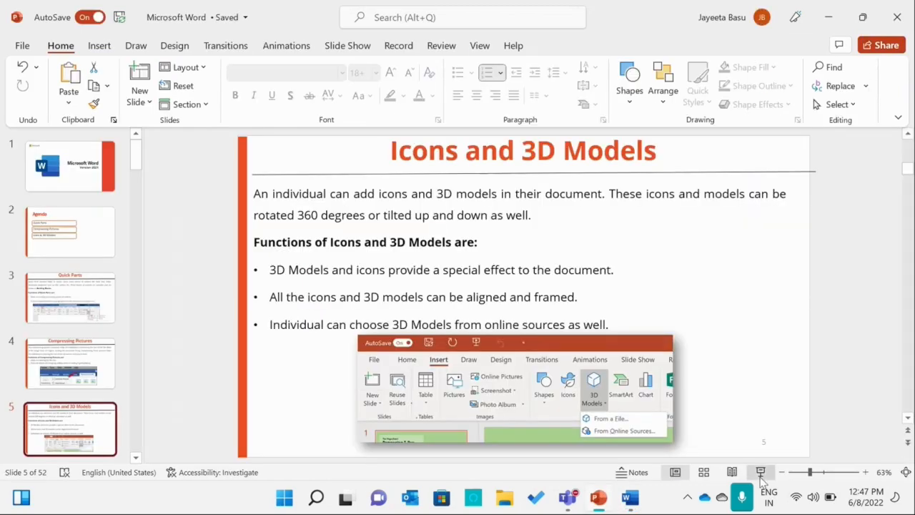
left_click(761, 473)
key("Right")
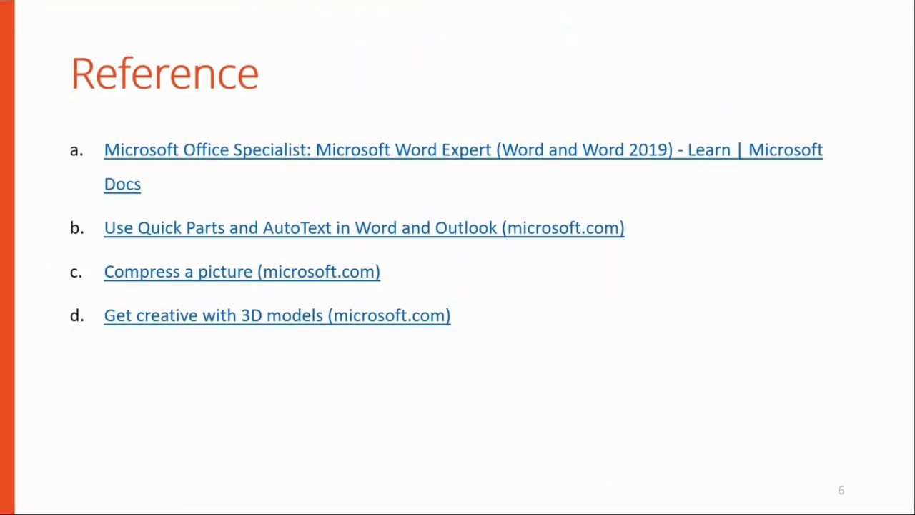